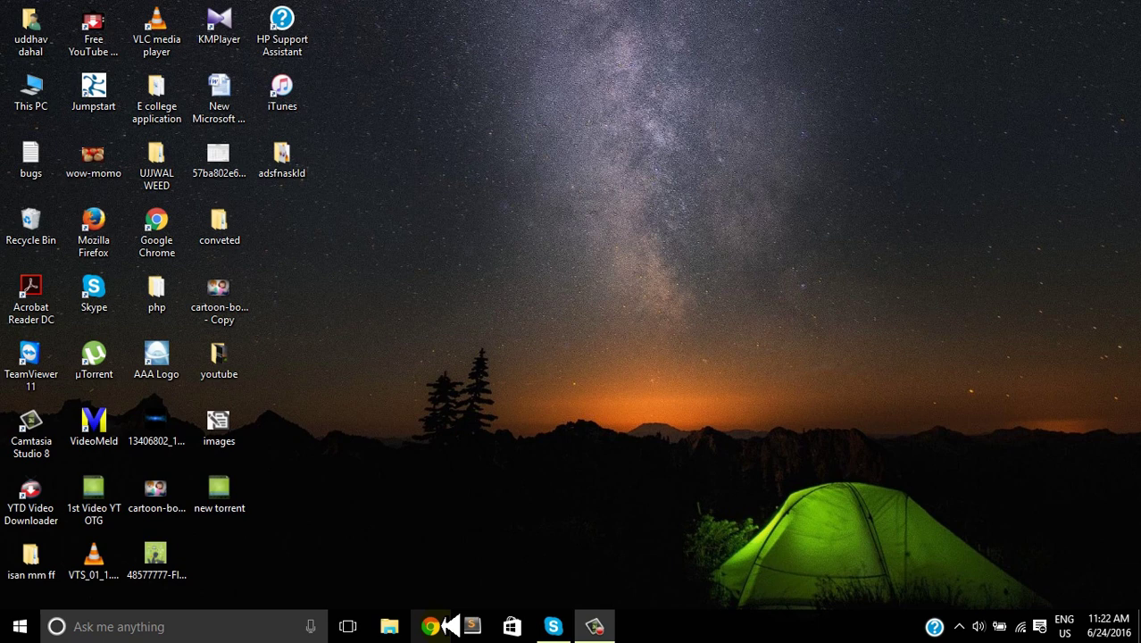
Step: Launch Chrome, go to gmail.com and sign in with the account password
{"action": "left_click", "coordinate": [446, 625]}
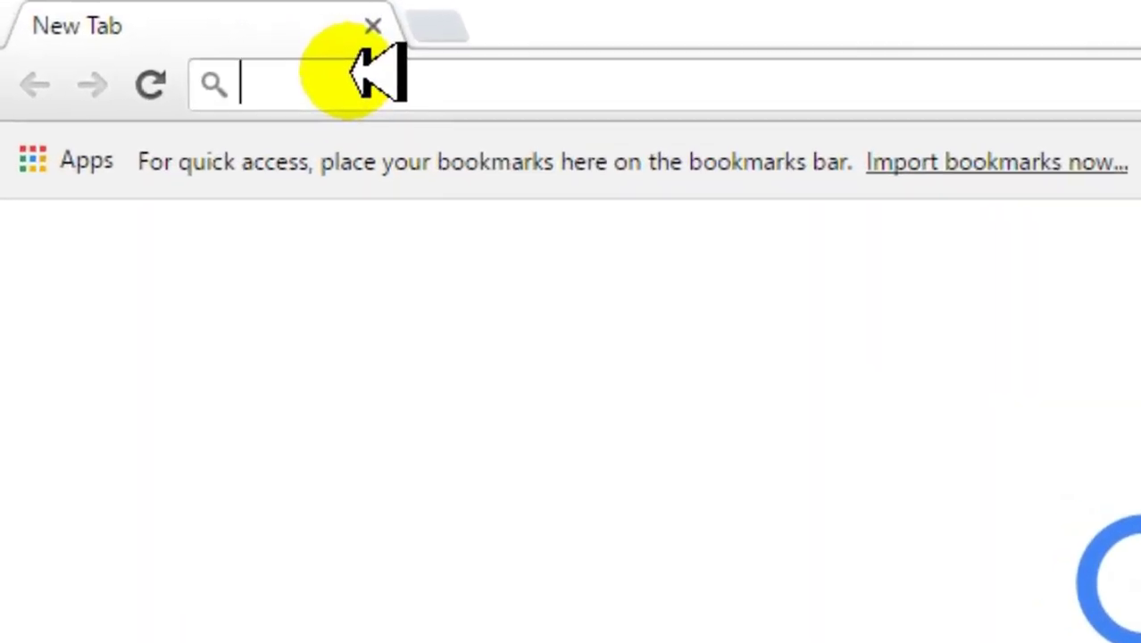
{"action": "type", "text": "gmail.c"}
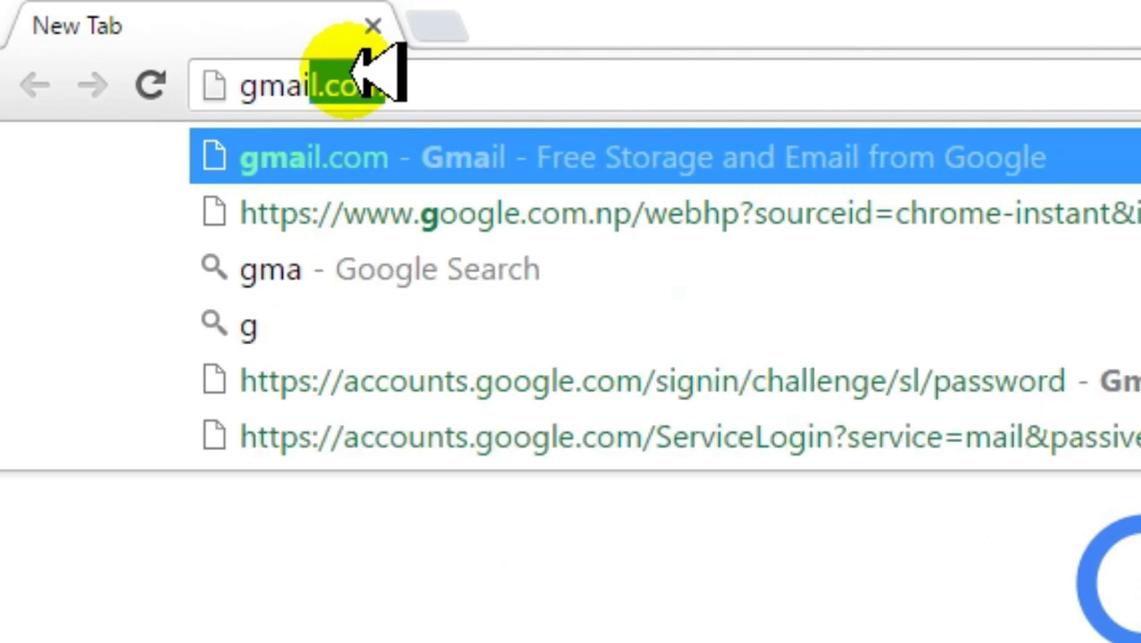
{"action": "type", "text": "om"}
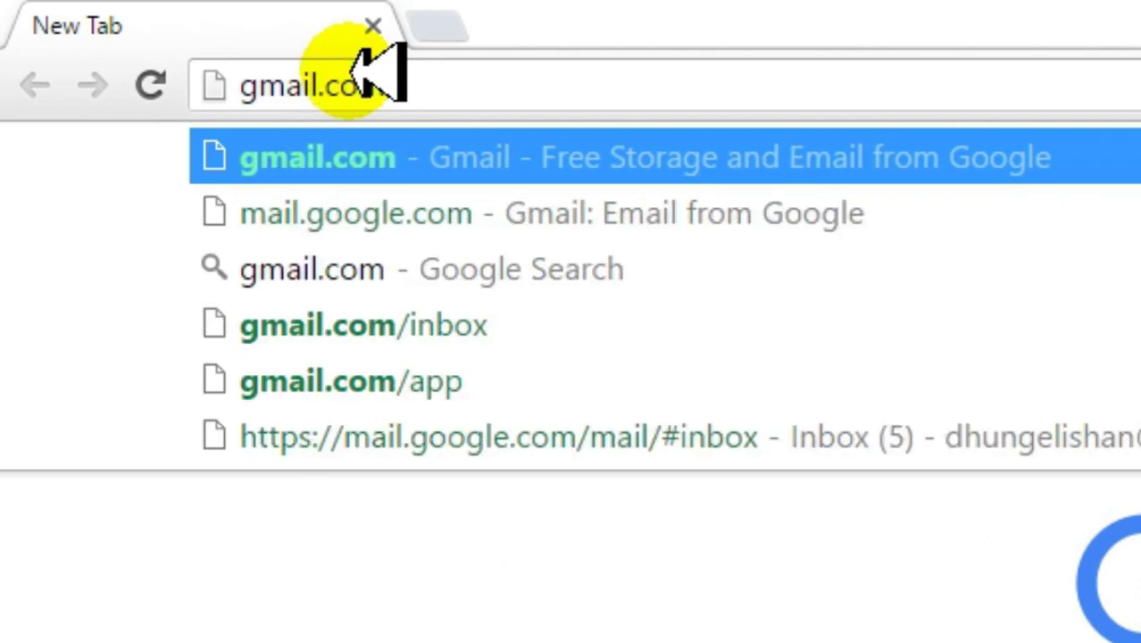
{"action": "key", "text": "Return"}
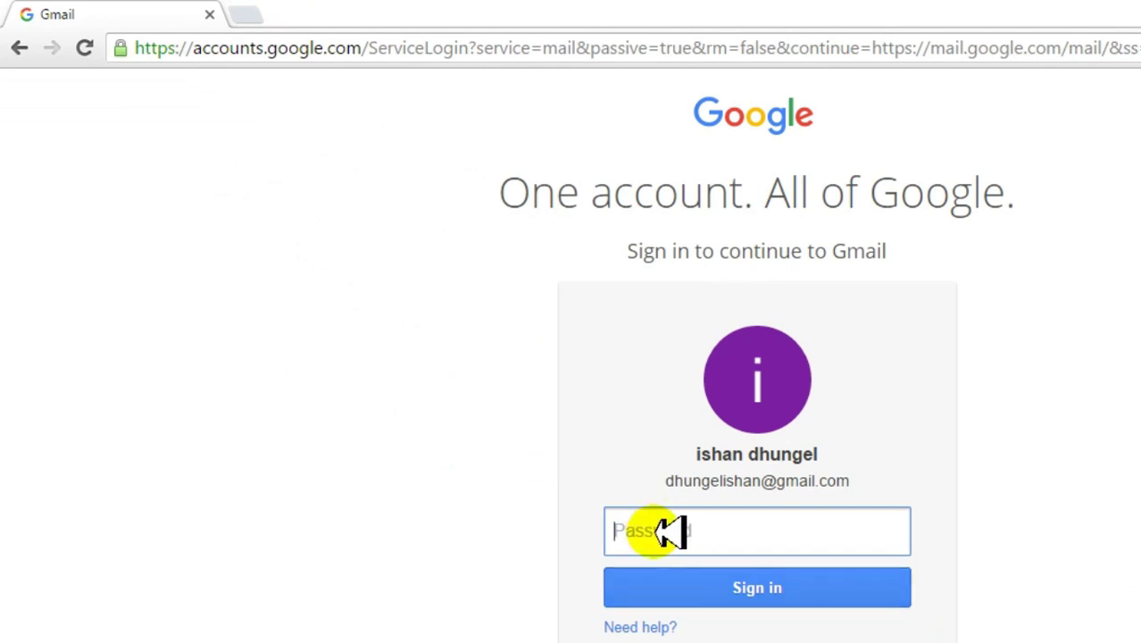
{"action": "type", "text": "•••••"}
{"action": "key", "text": "Return"}
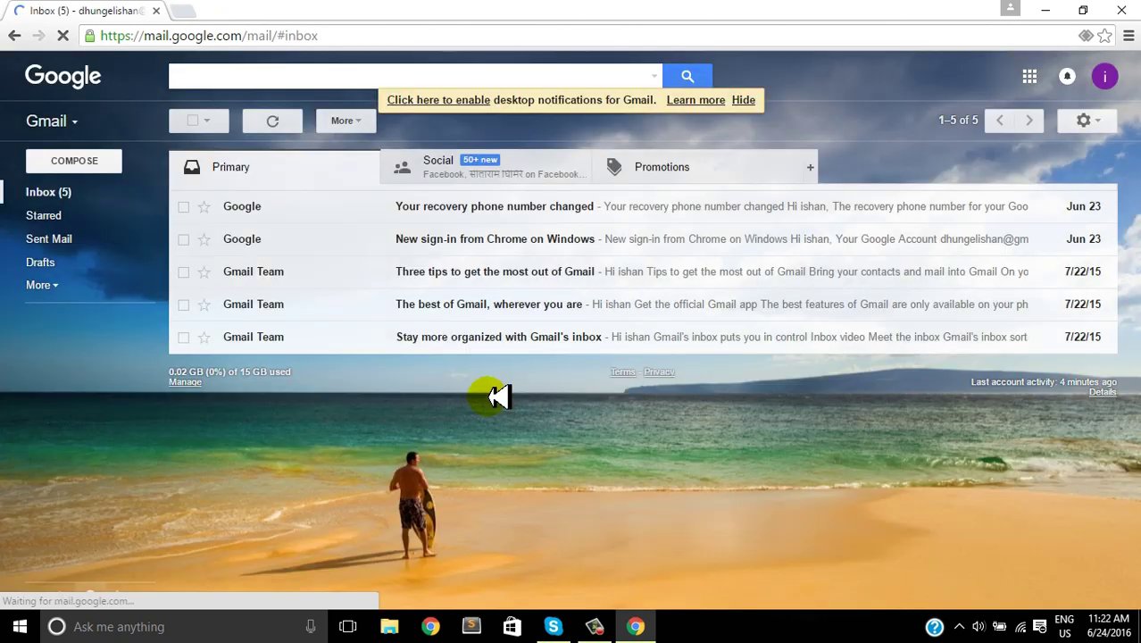
Step: Go to My Account from the avatar menu and scroll to the Personal info & privacy details
{"action": "left_click", "coordinate": [1104, 76]}
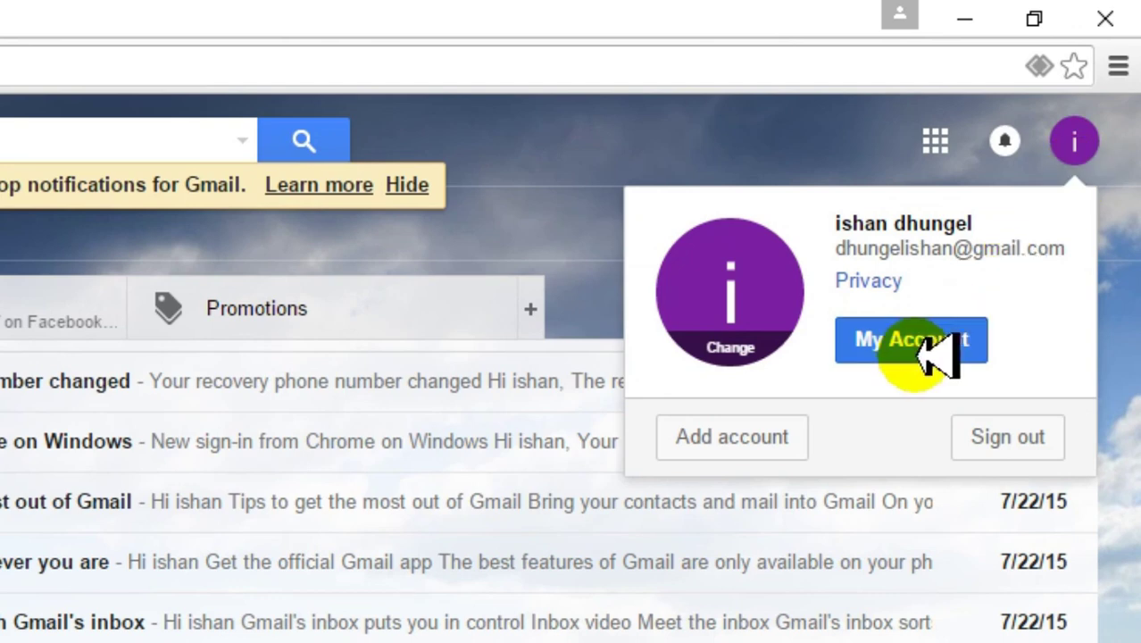
{"action": "left_click", "coordinate": [936, 355]}
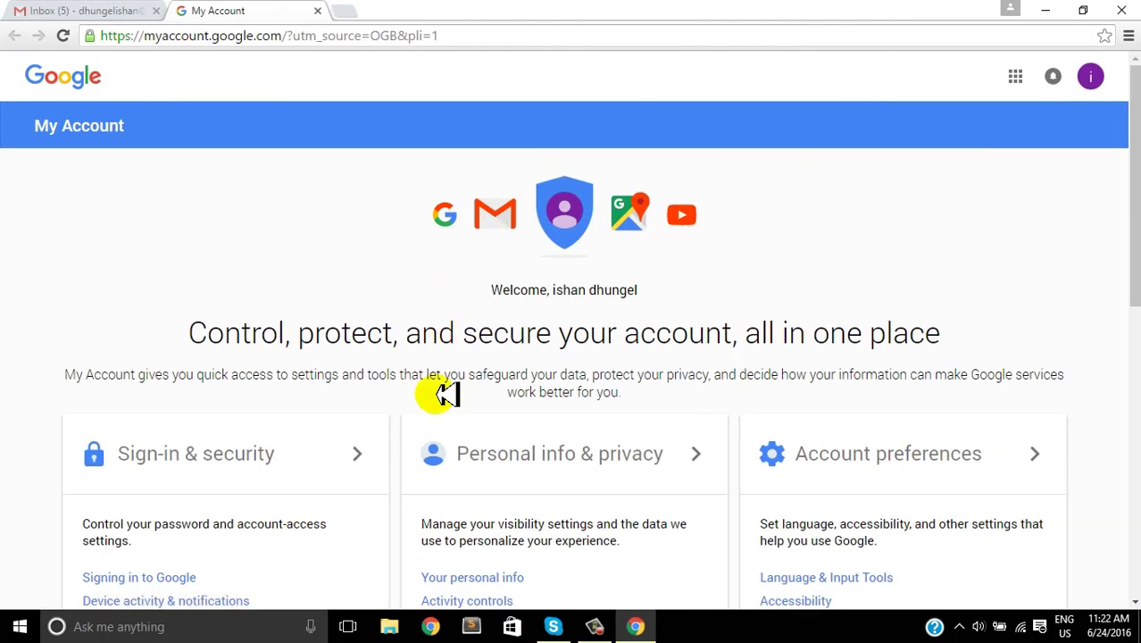
{"action": "scroll", "coordinate": [447, 394], "scroll_direction": "down", "scroll_amount": 5}
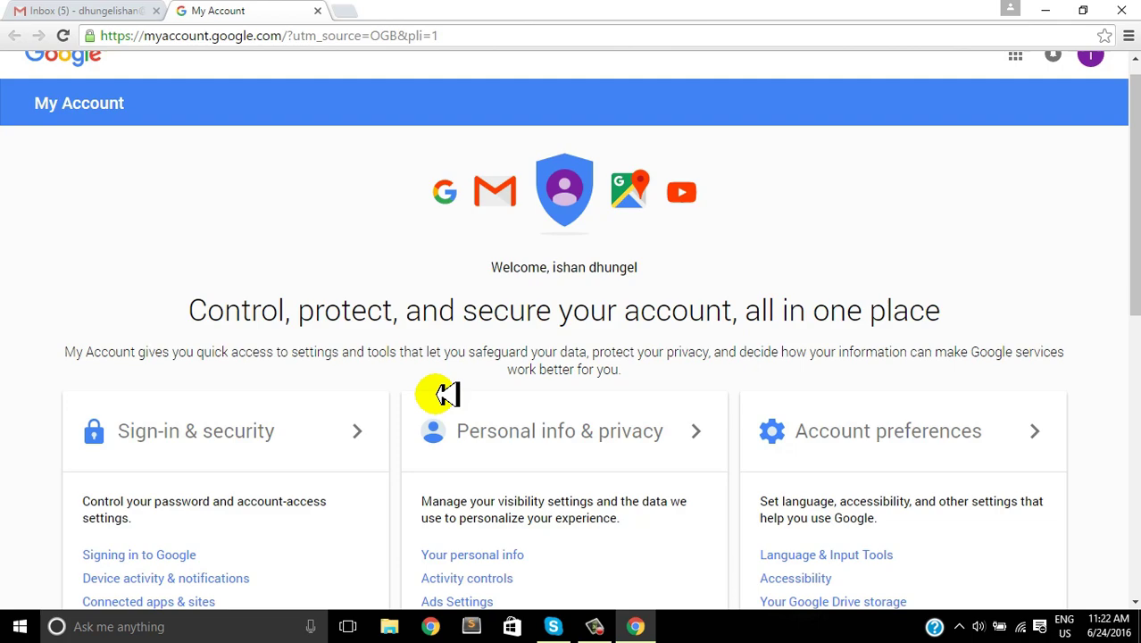
{"action": "scroll", "coordinate": [446, 394], "scroll_direction": "down", "scroll_amount": 1}
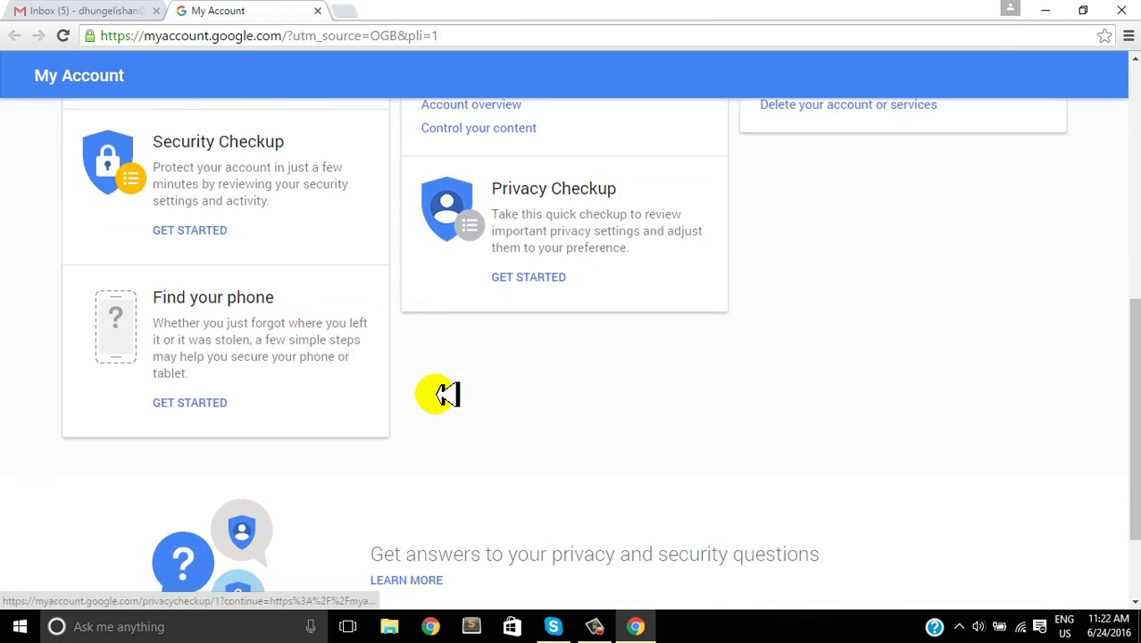
{"action": "scroll", "coordinate": [446, 393], "scroll_direction": "up", "scroll_amount": 5}
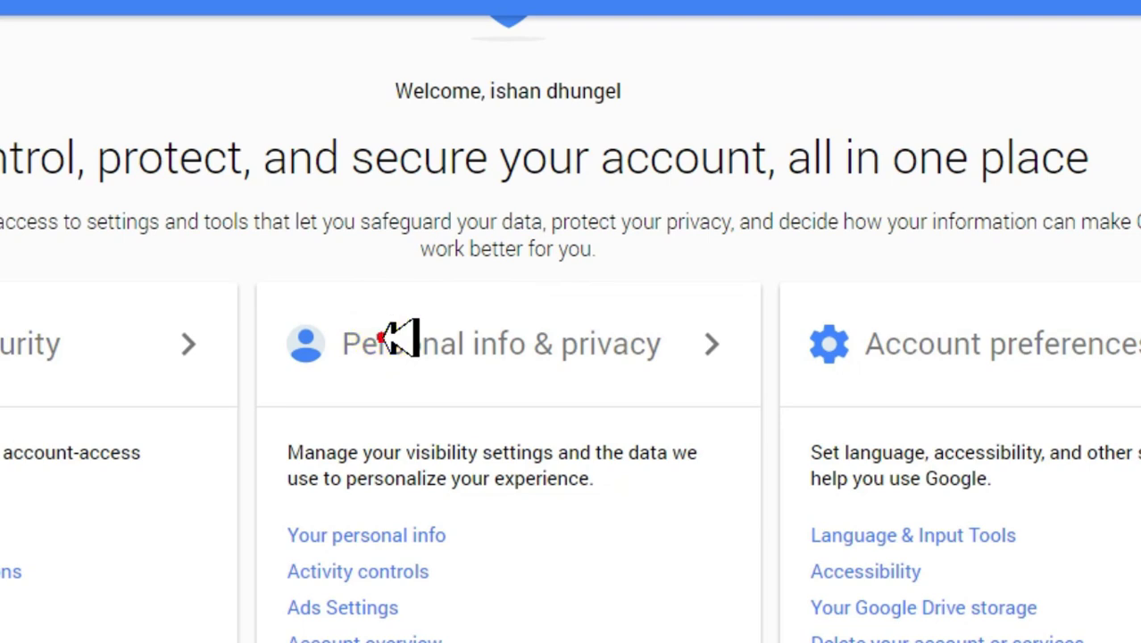
{"action": "left_click", "coordinate": [398, 337]}
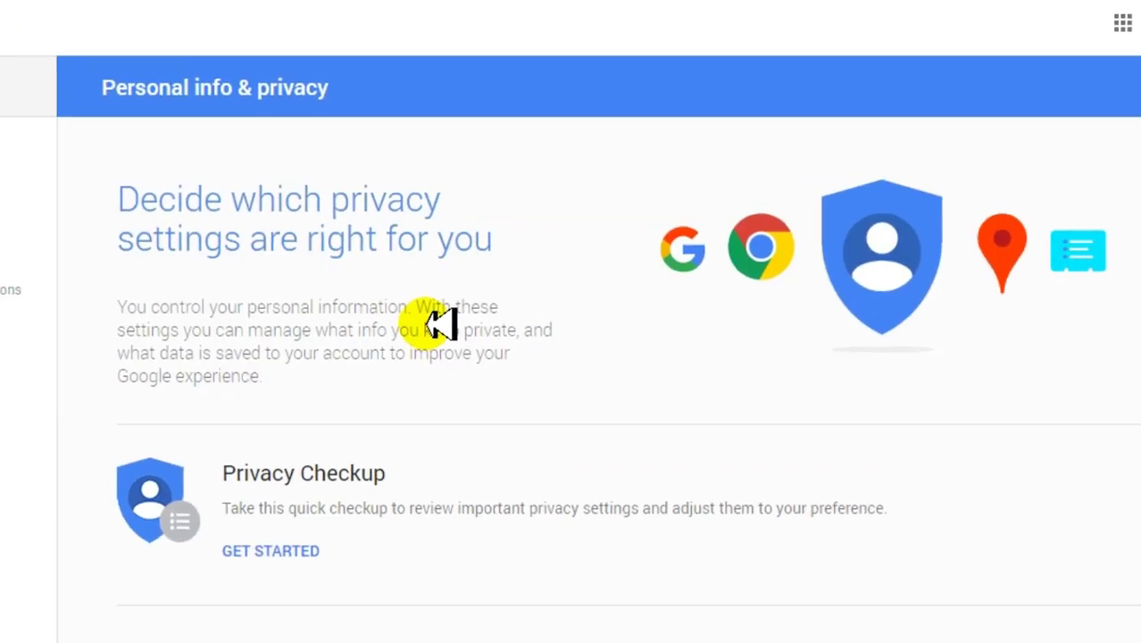
{"action": "scroll", "coordinate": [494, 307], "scroll_direction": "down", "scroll_amount": 3}
{"action": "scroll", "coordinate": [486, 306], "scroll_direction": "down", "scroll_amount": 1}
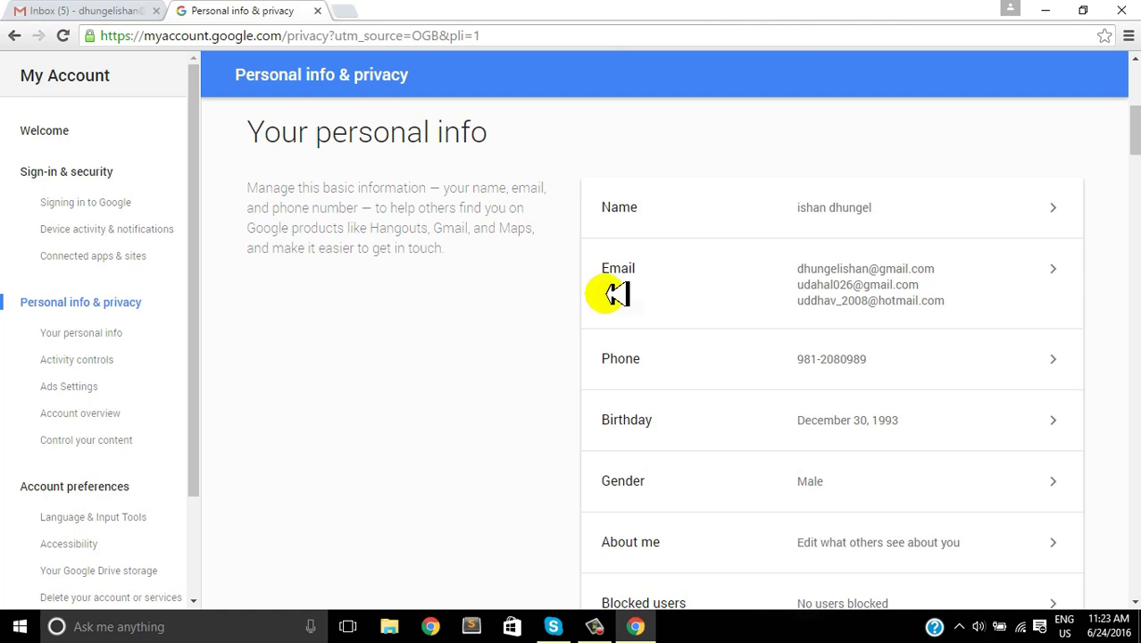
Step: Under Email > Contact email, delete the old Hotmail address and confirm with REMOVE
{"action": "left_click", "coordinate": [819, 261]}
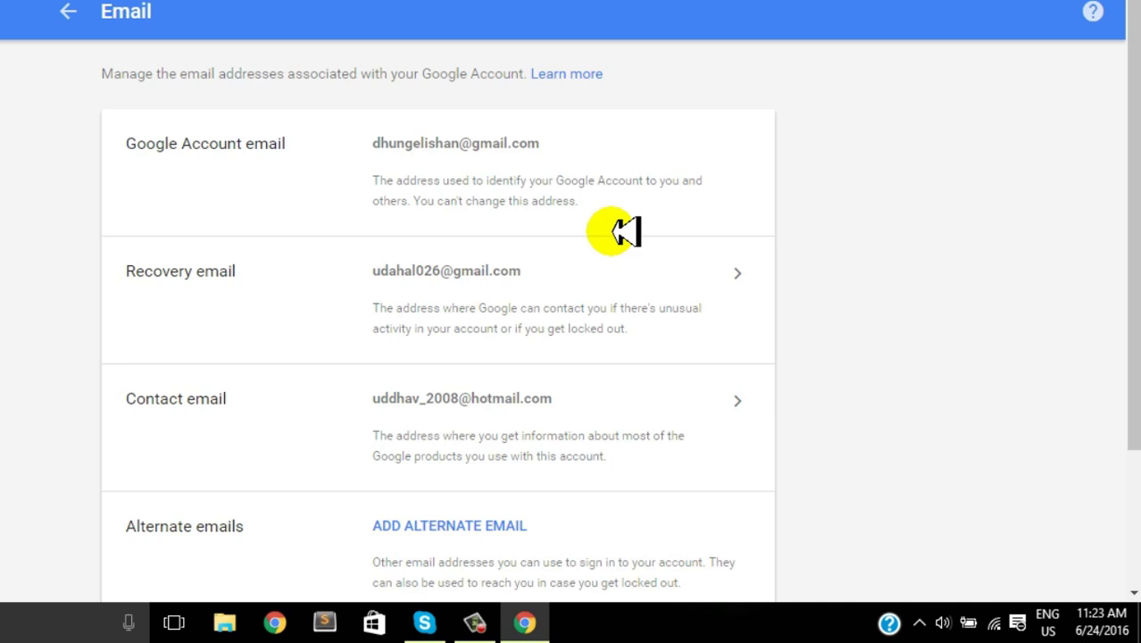
{"action": "scroll", "coordinate": [555, 267], "scroll_direction": "down", "scroll_amount": 2}
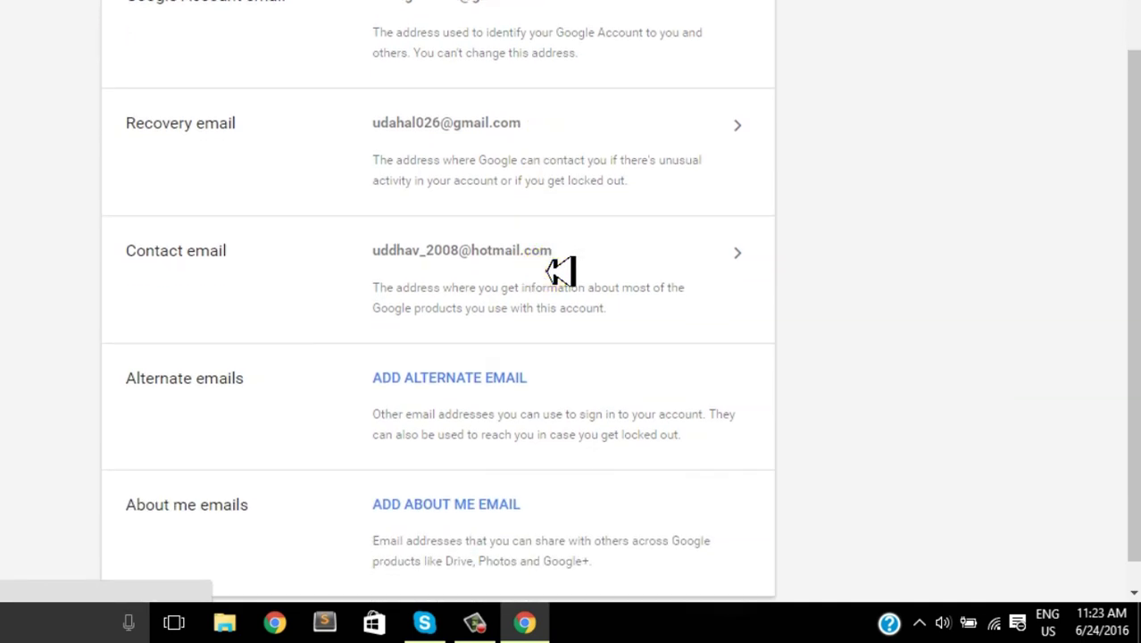
{"action": "left_click", "coordinate": [548, 271]}
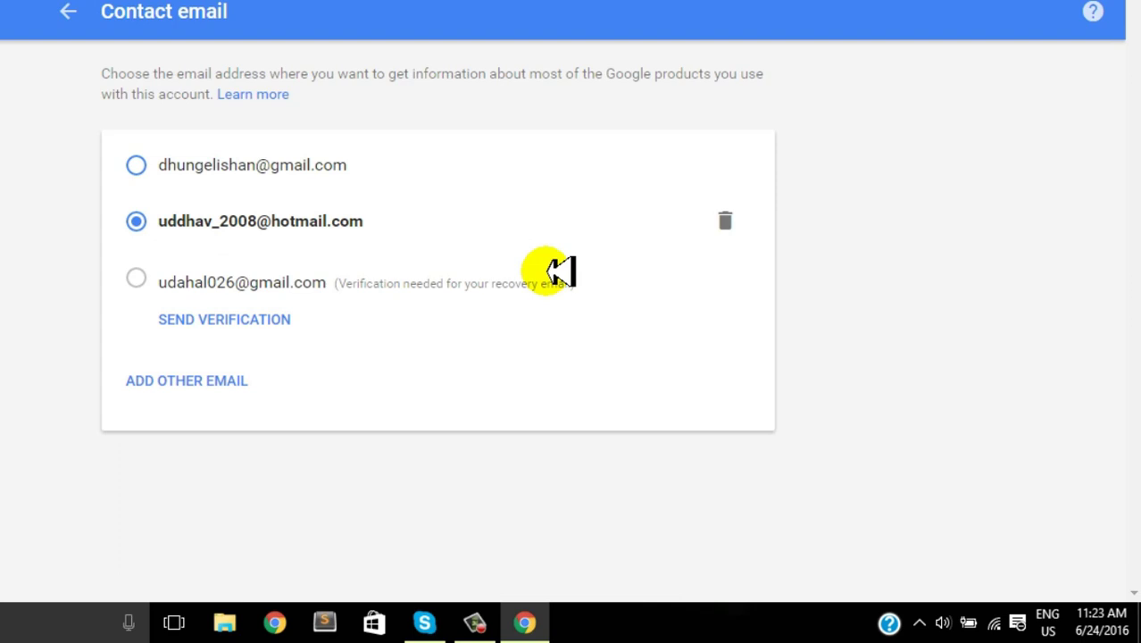
{"action": "triple_click", "coordinate": [561, 273]}
{"action": "left_click", "coordinate": [727, 221]}
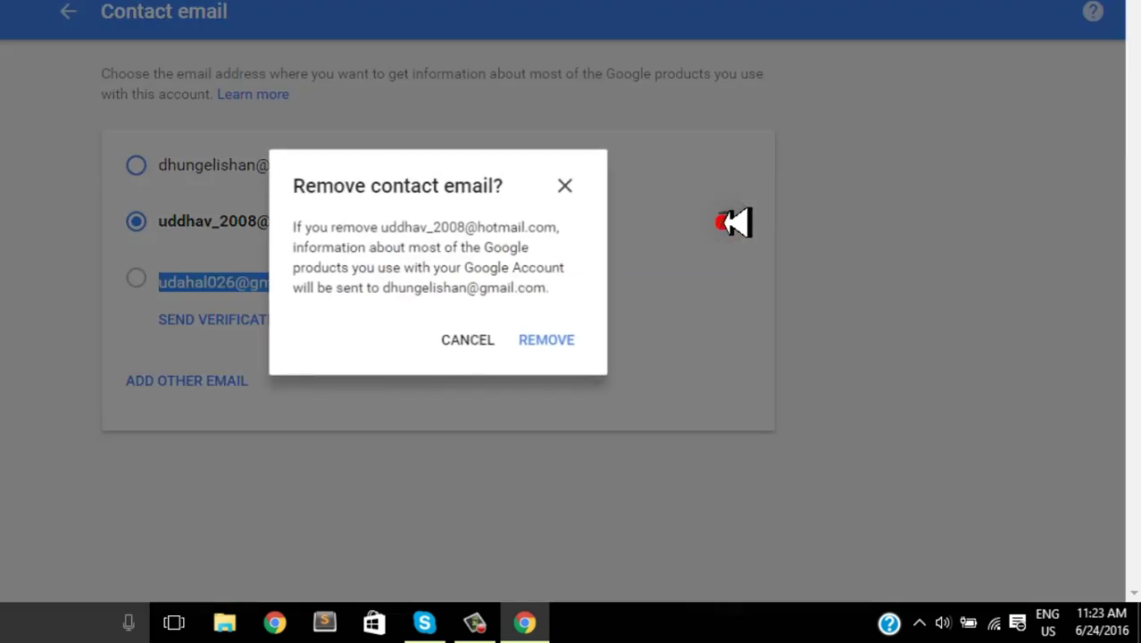
{"action": "left_click", "coordinate": [548, 340]}
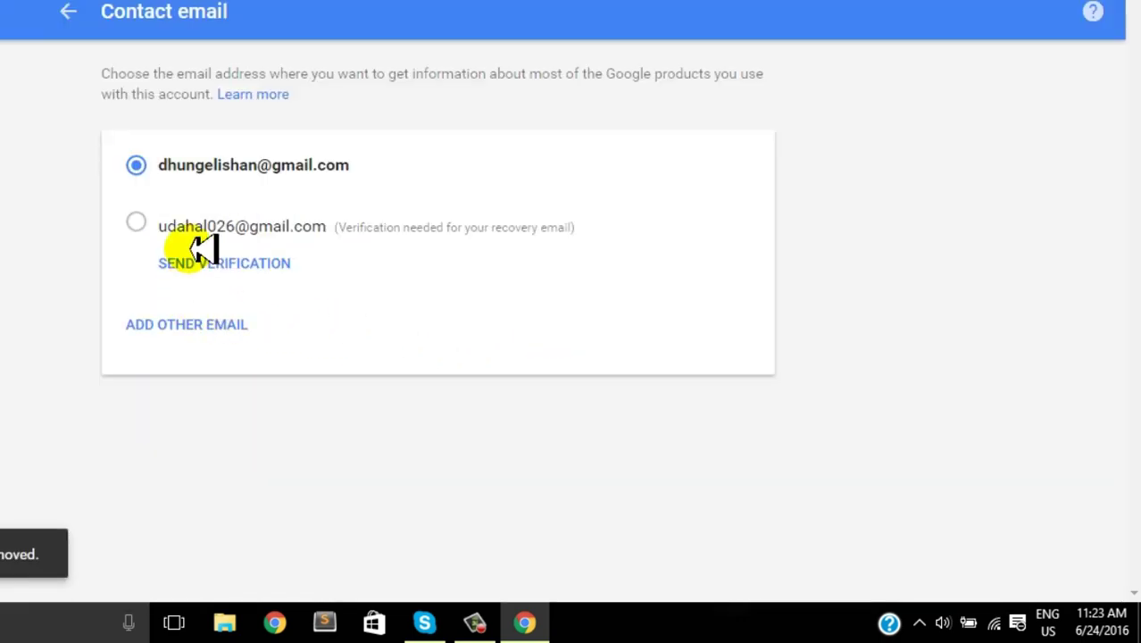
Step: Enter the new Hotmail address in the Add contact email dialog and submit it with ADD
{"action": "left_click", "coordinate": [183, 327]}
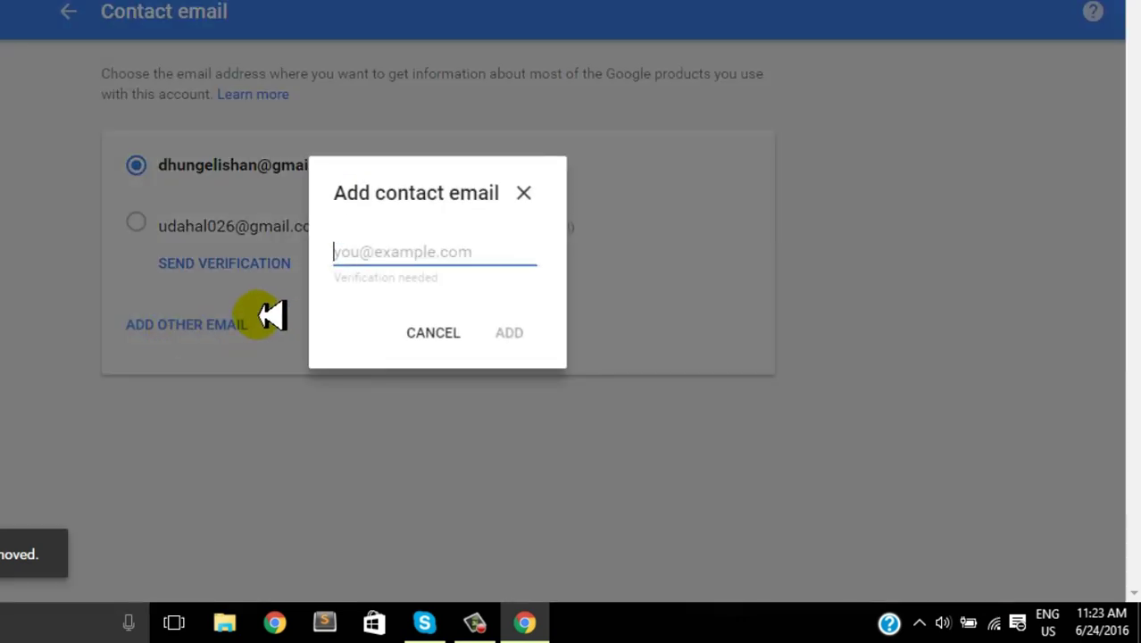
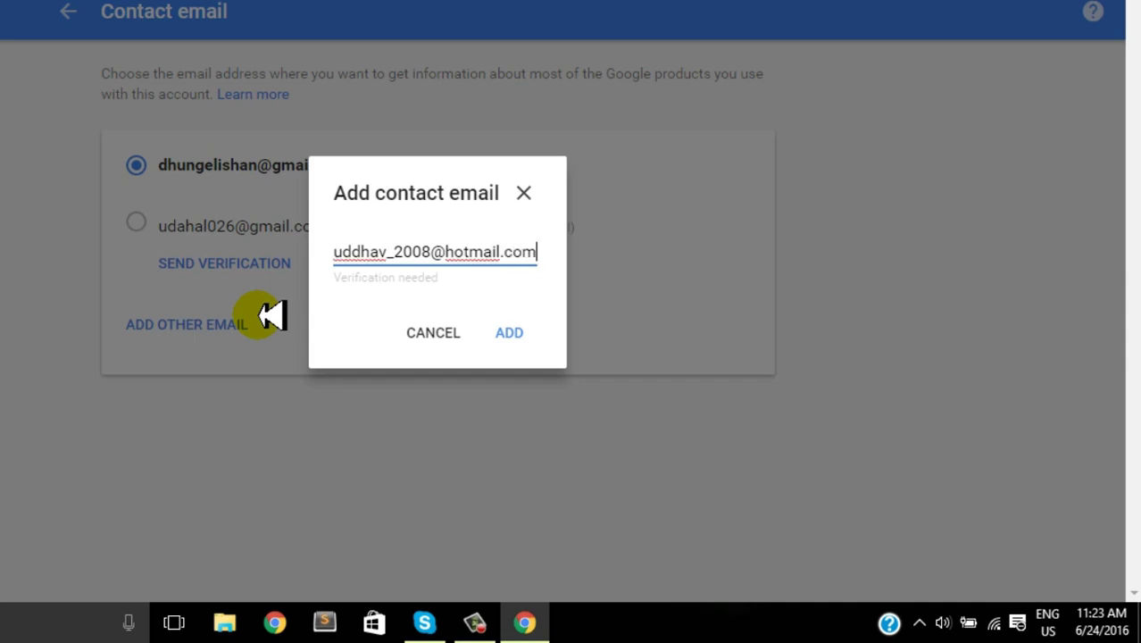
{"action": "left_click", "coordinate": [522, 330]}
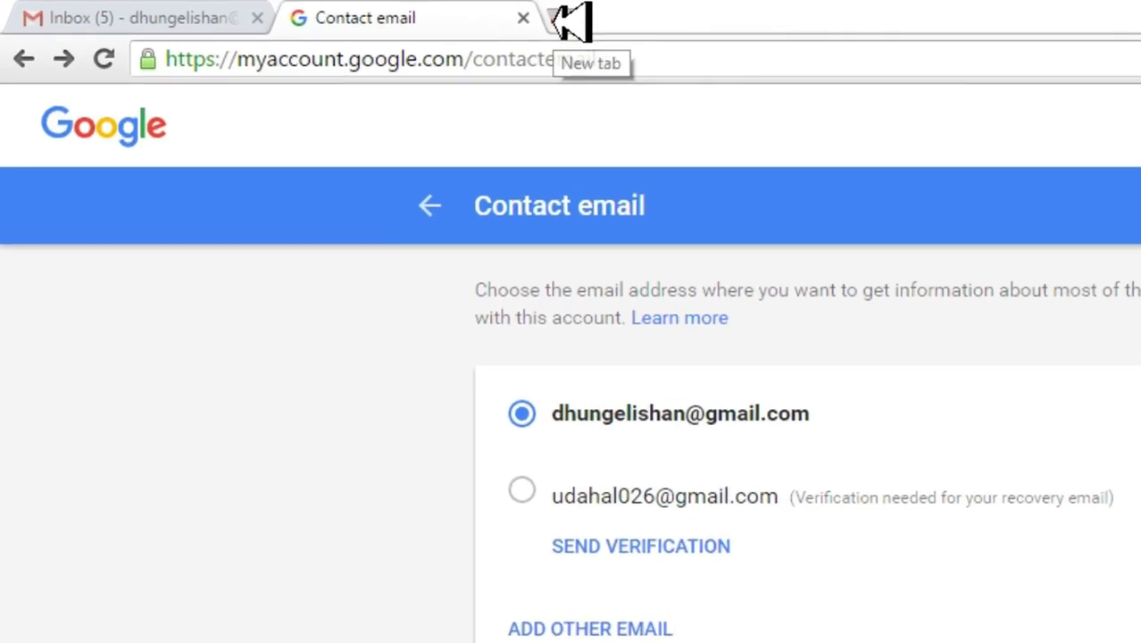
Step: In a new tab, go to hotmail.com and sign in with the new Hotmail address and its password
{"action": "left_click", "coordinate": [344, 12]}
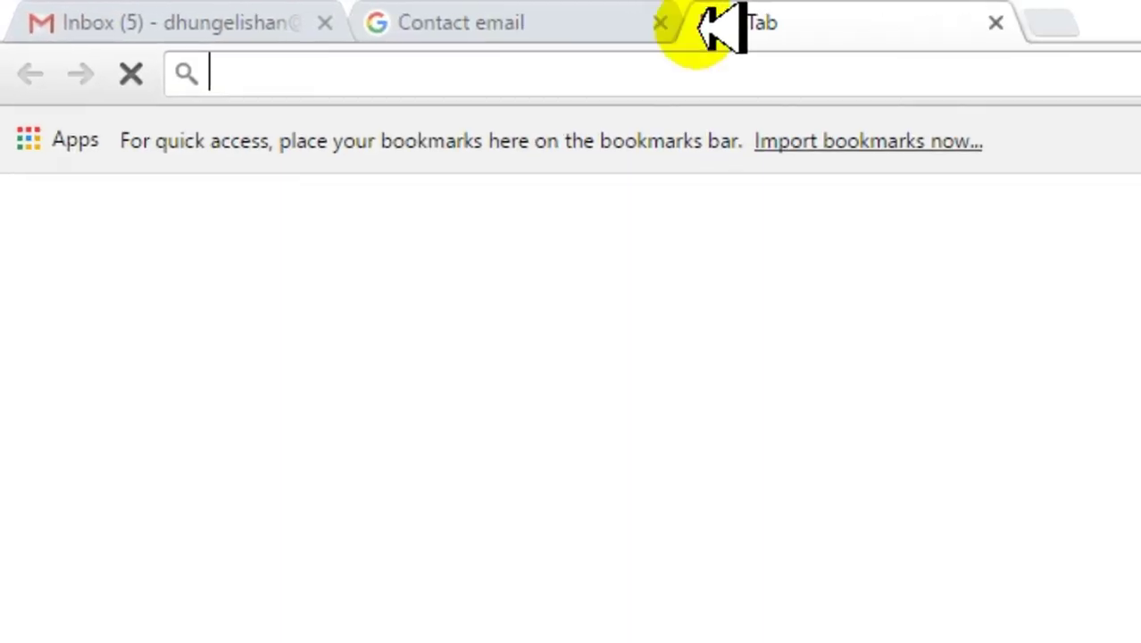
{"action": "type", "text": "hotm"}
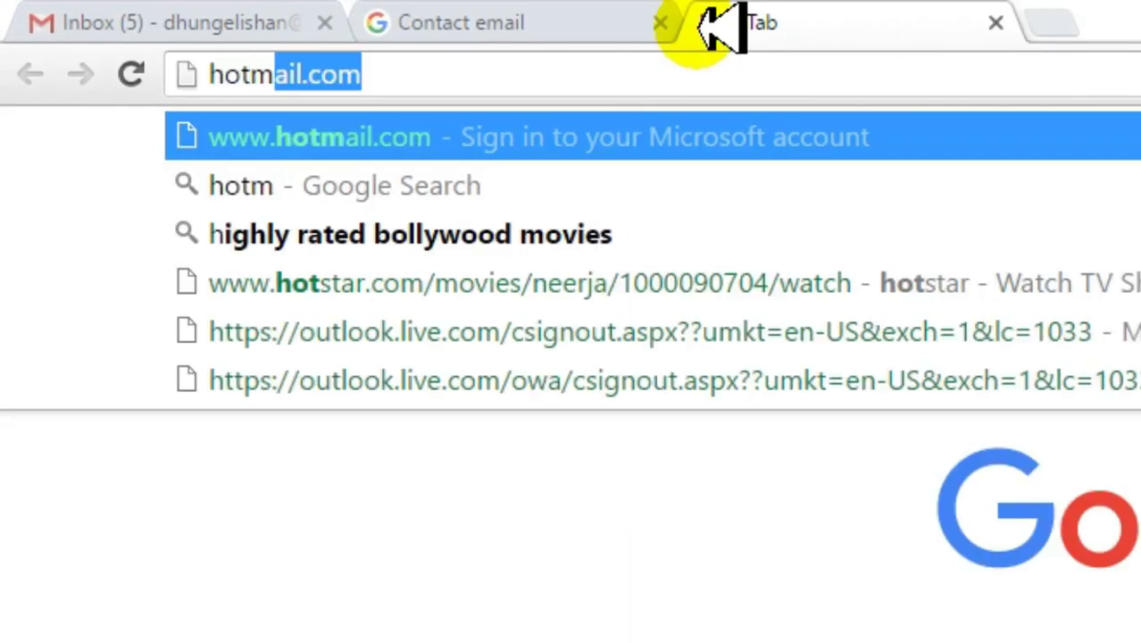
{"action": "type", "text": "ail.com"}
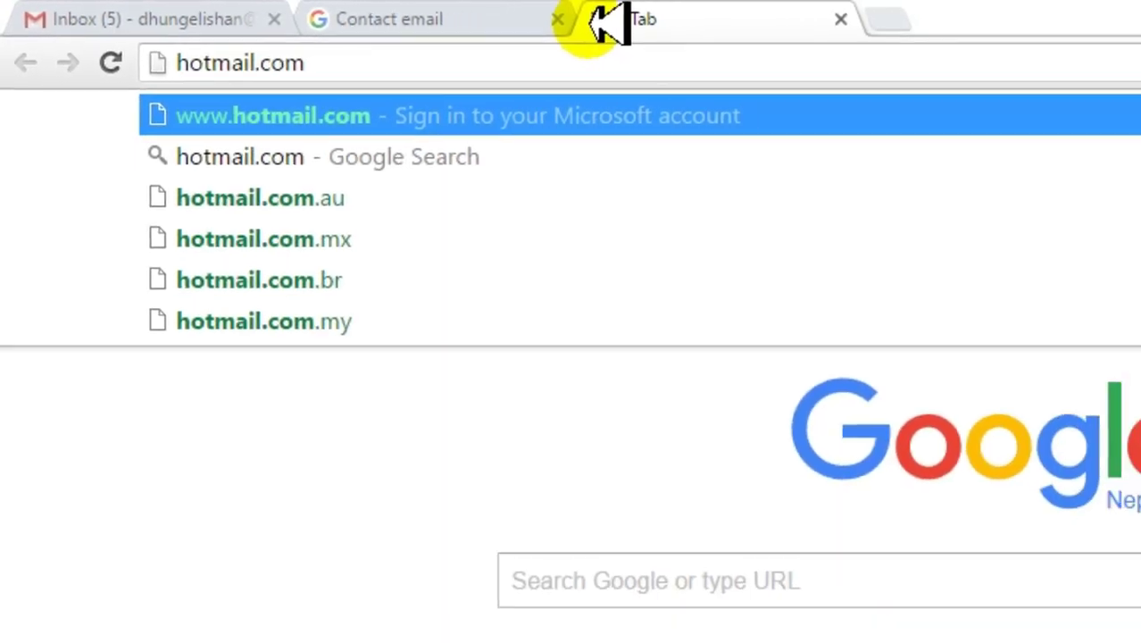
{"action": "key", "text": "Return"}
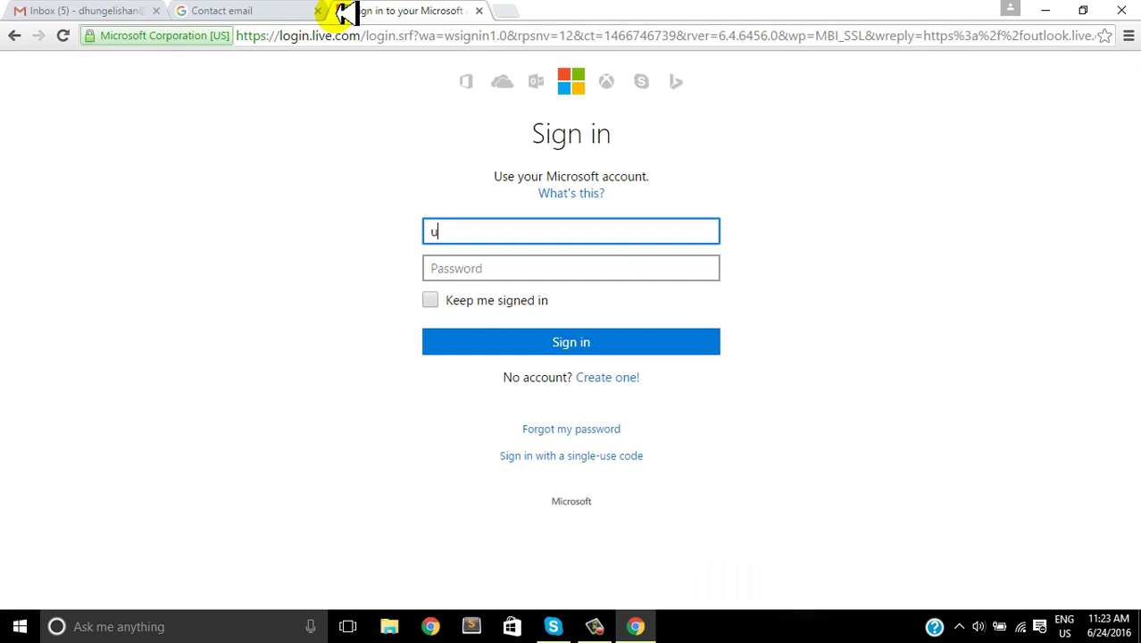
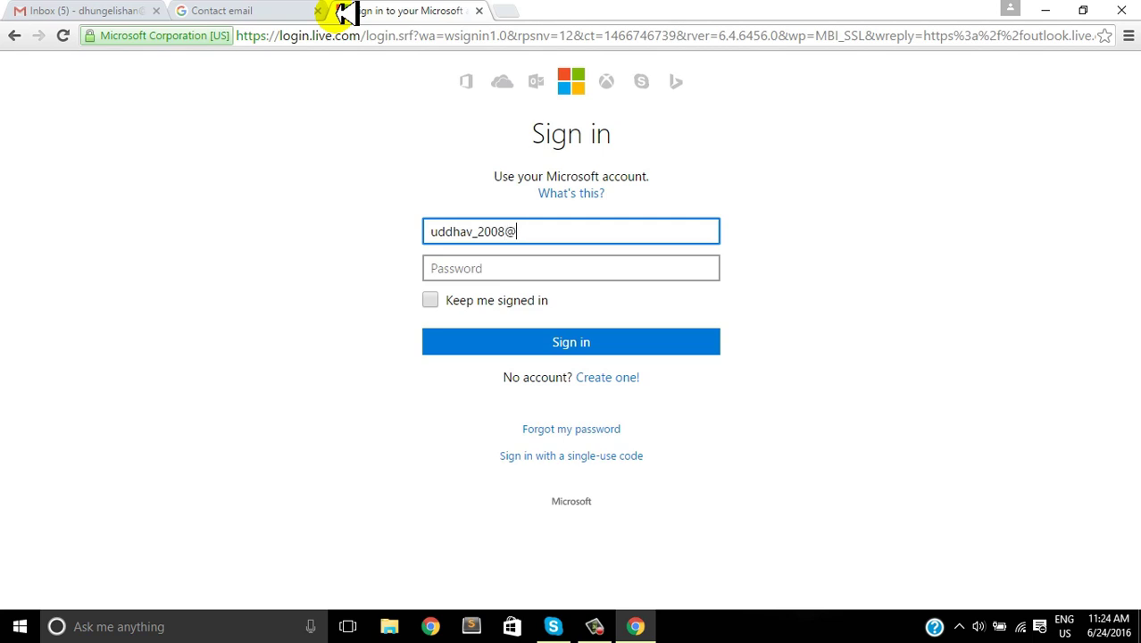
{"action": "key", "text": "Tab"}
{"action": "type", "text": "**"}
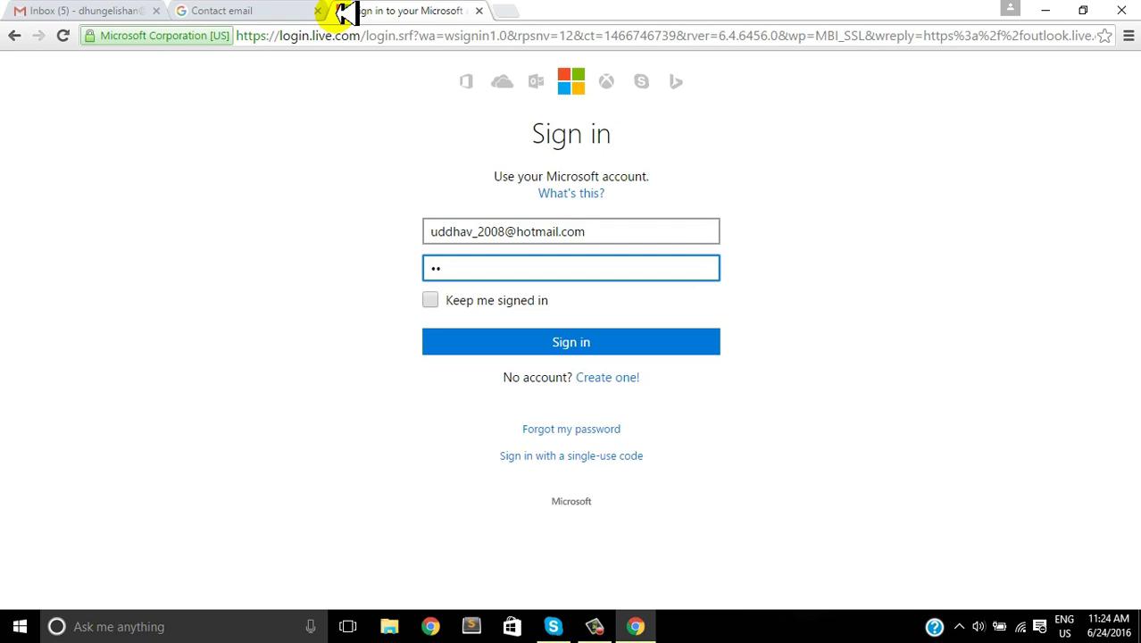
{"action": "key", "text": "BackSpace"}
{"action": "key", "text": "BackSpace"}
{"action": "type", "text": "**"}
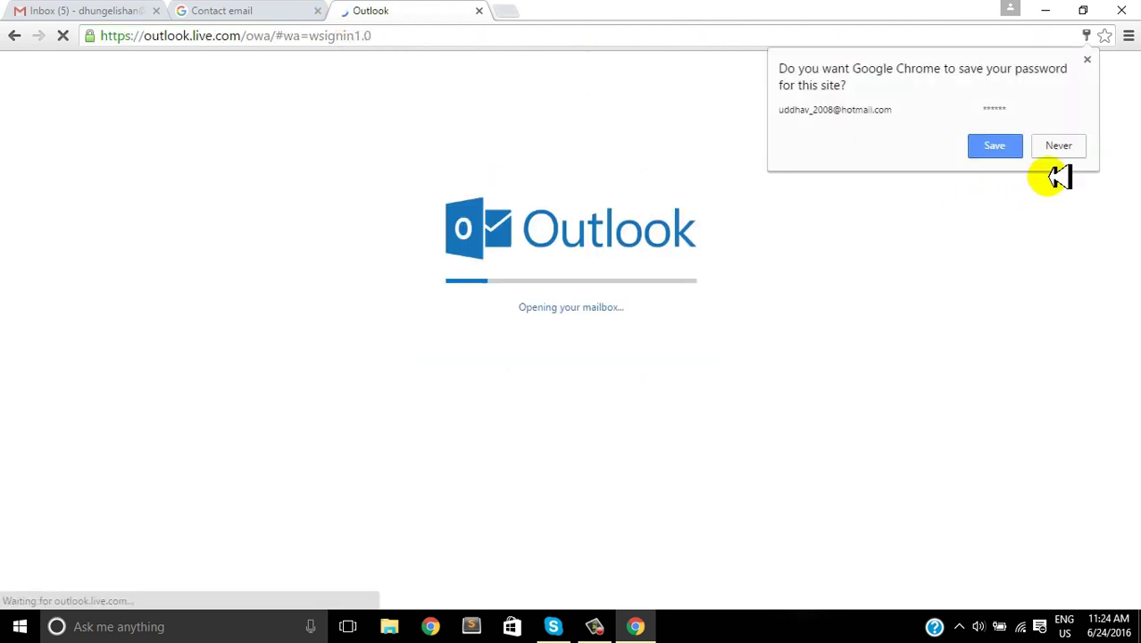
Step: Decline saving the password, dismiss the Edge promo, and read the newest 'Verify your contact email' message
{"action": "left_click", "coordinate": [1060, 146]}
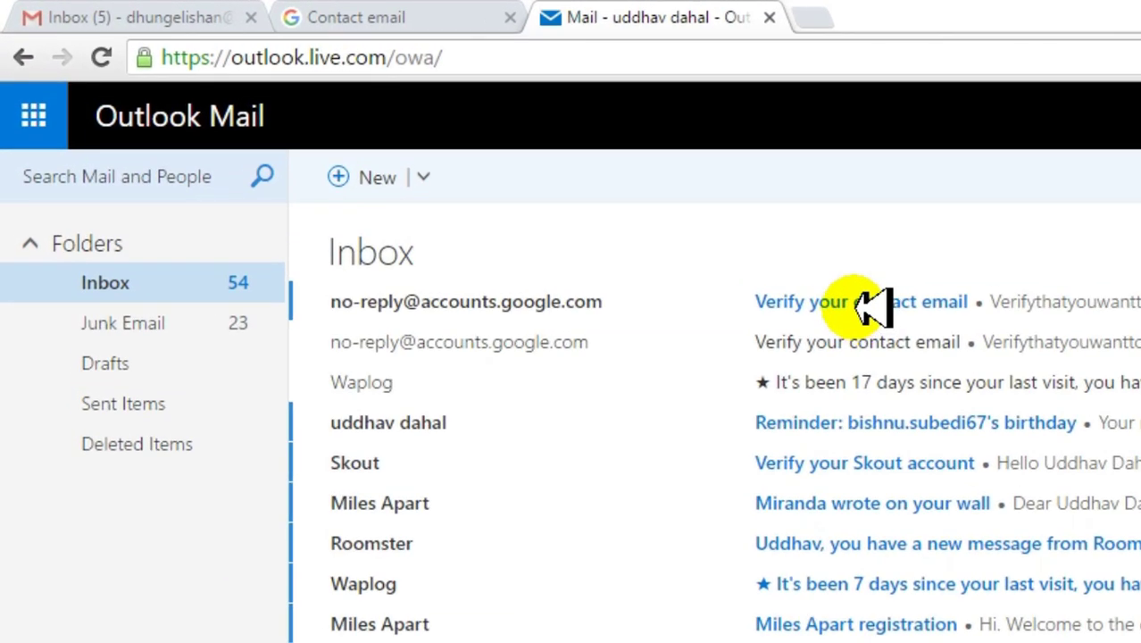
{"action": "left_click", "coordinate": [867, 302]}
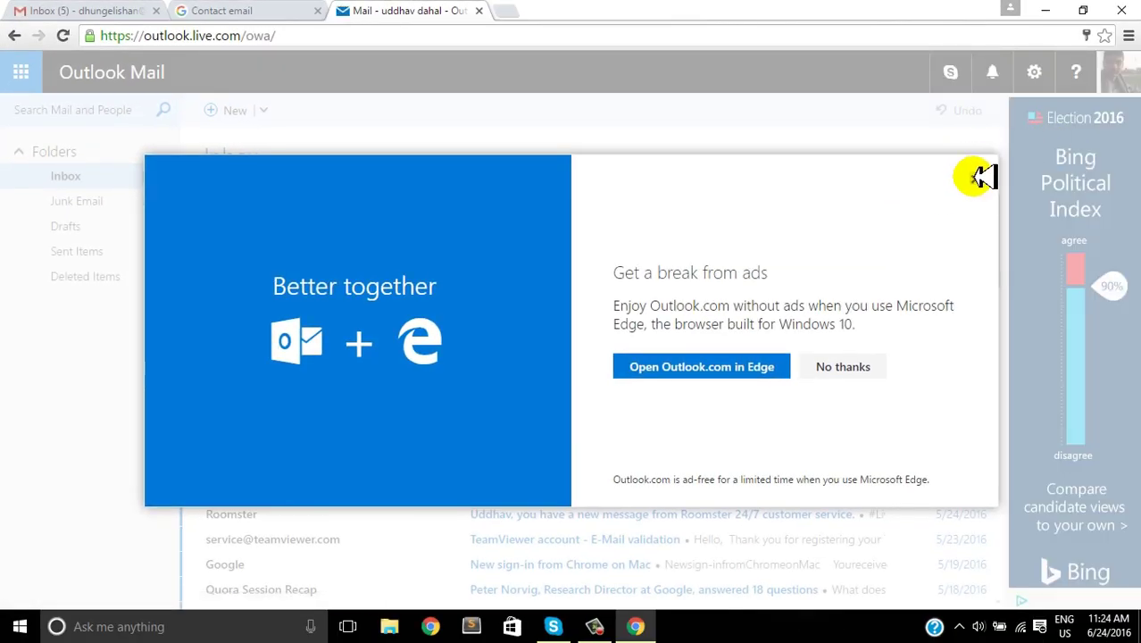
{"action": "left_click", "coordinate": [978, 177]}
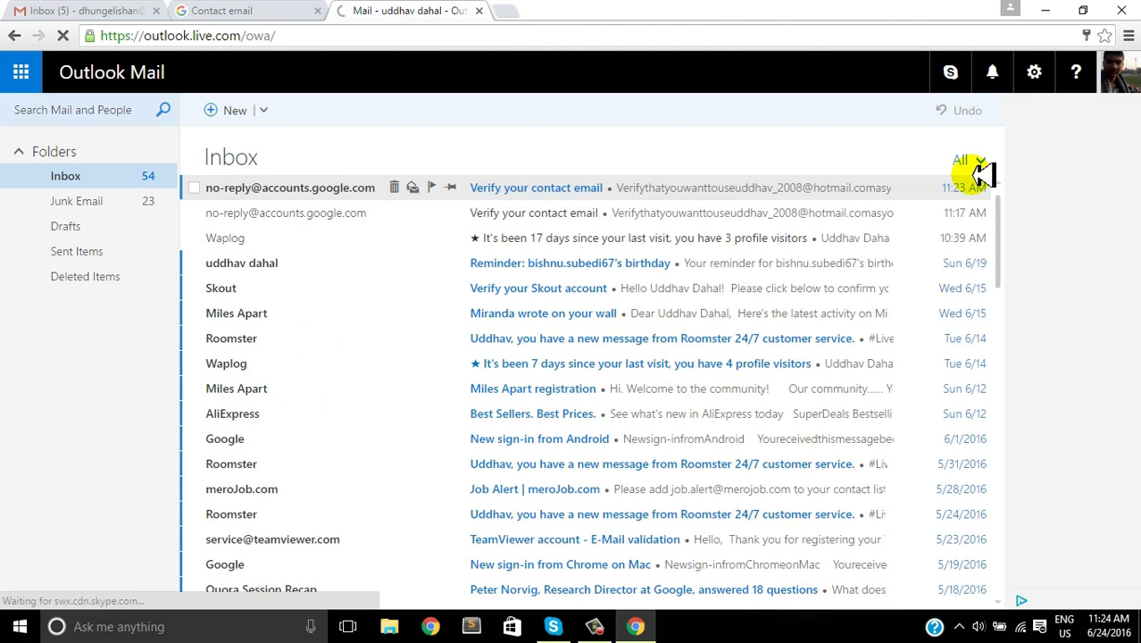
{"action": "left_click", "coordinate": [522, 187]}
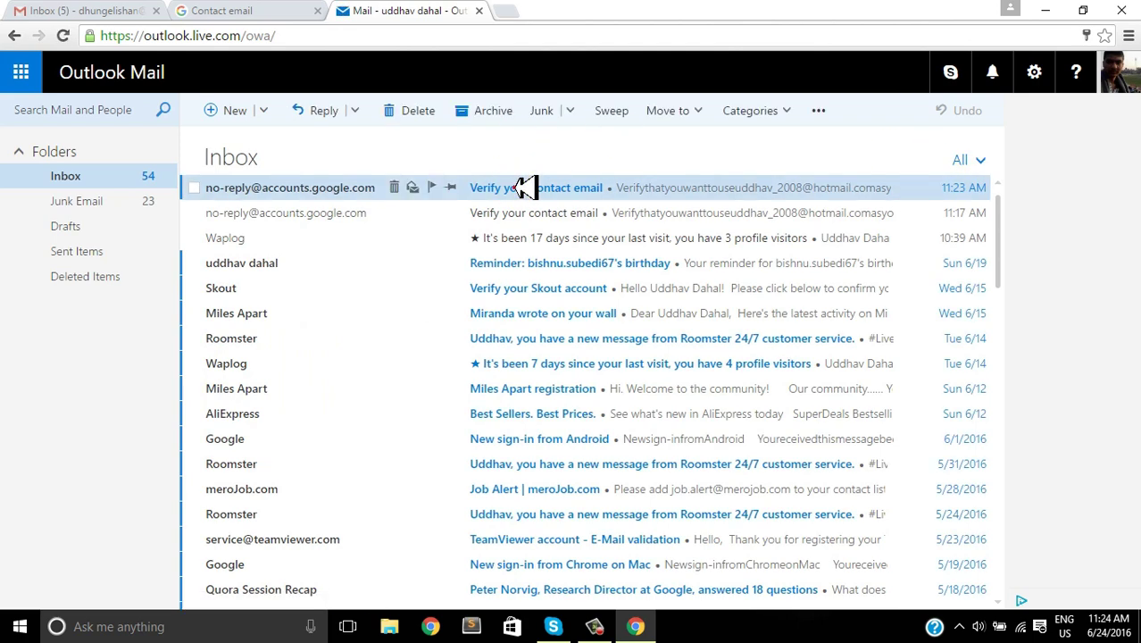
{"action": "left_click", "coordinate": [525, 188]}
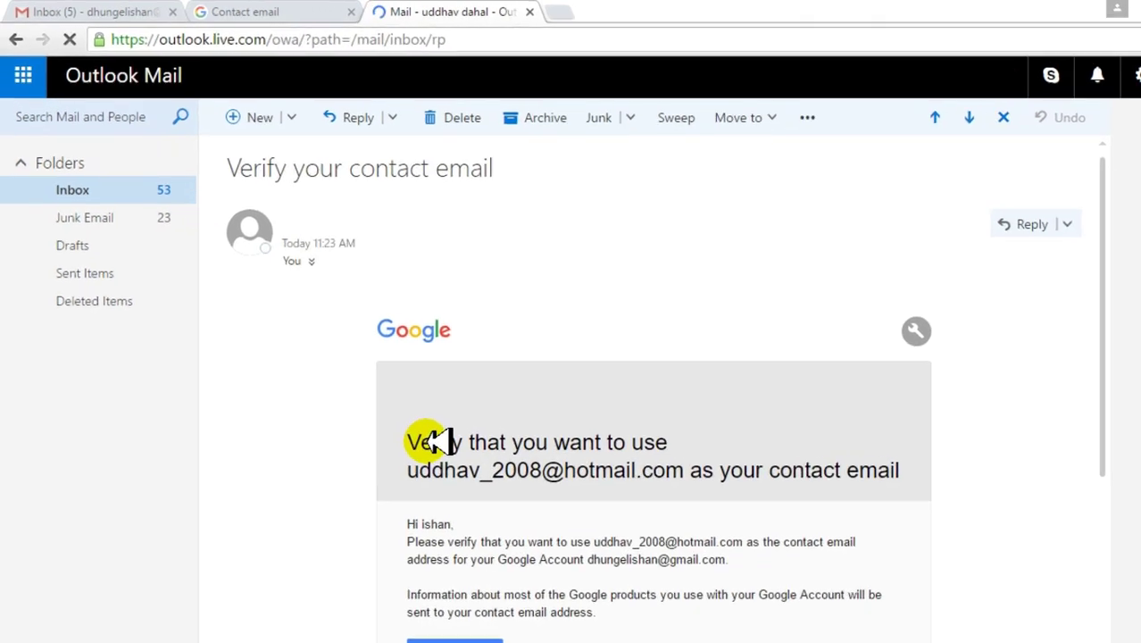
{"action": "scroll", "coordinate": [520, 526], "scroll_direction": "down", "scroll_amount": 3}
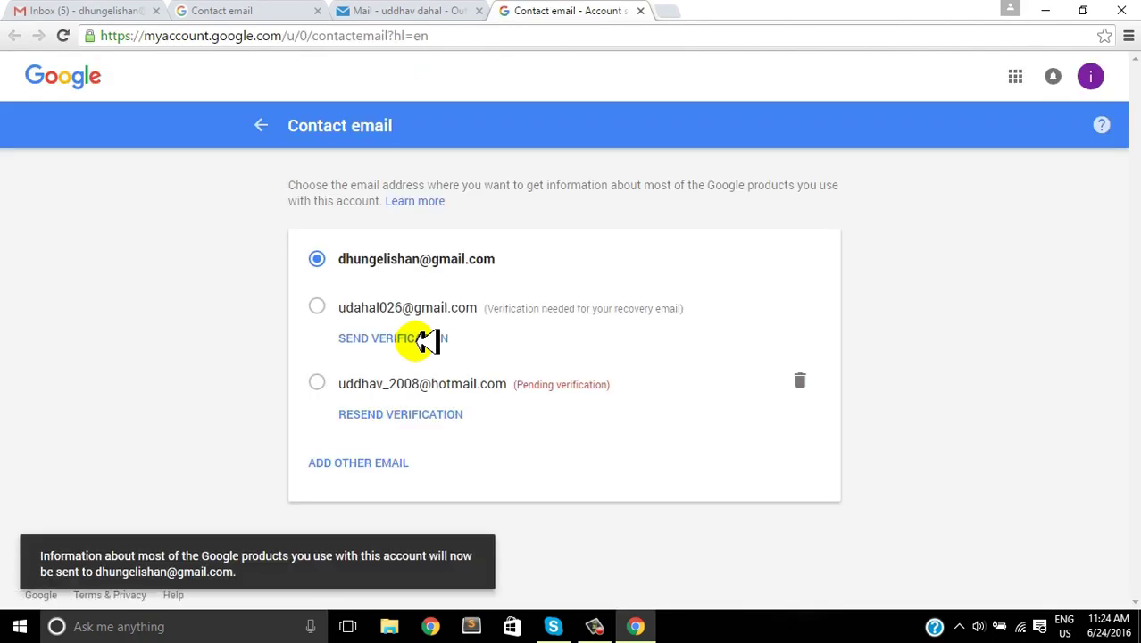
Step: Resend the verification email, then select the Hotmail address as the contact email
{"action": "left_click", "coordinate": [389, 411]}
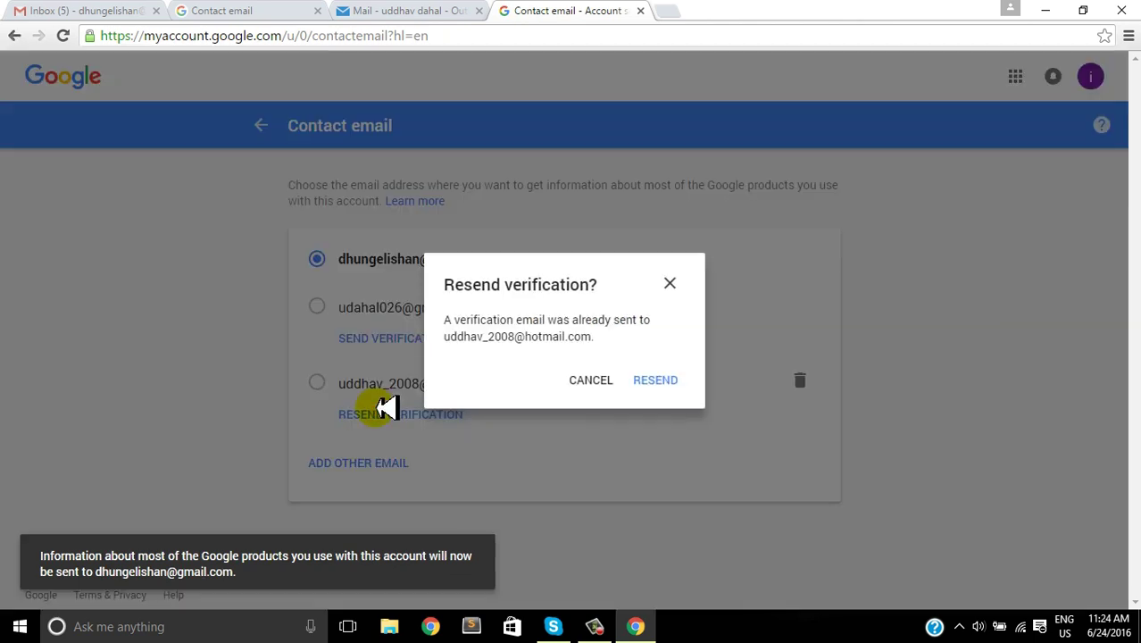
{"action": "left_click", "coordinate": [652, 379]}
{"action": "left_click", "coordinate": [317, 382]}
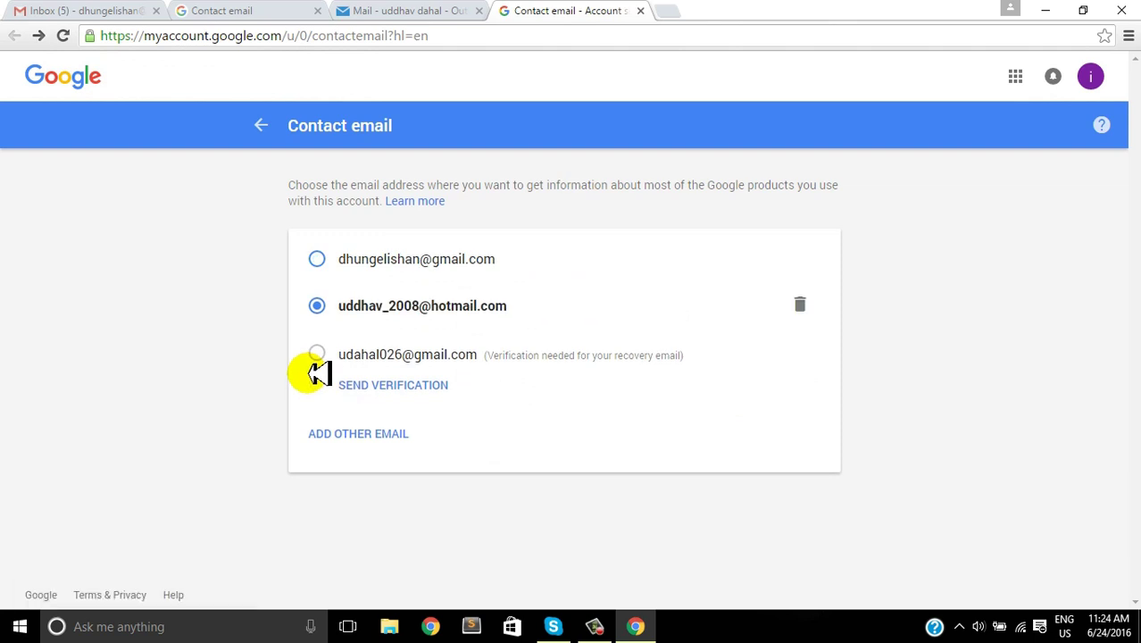